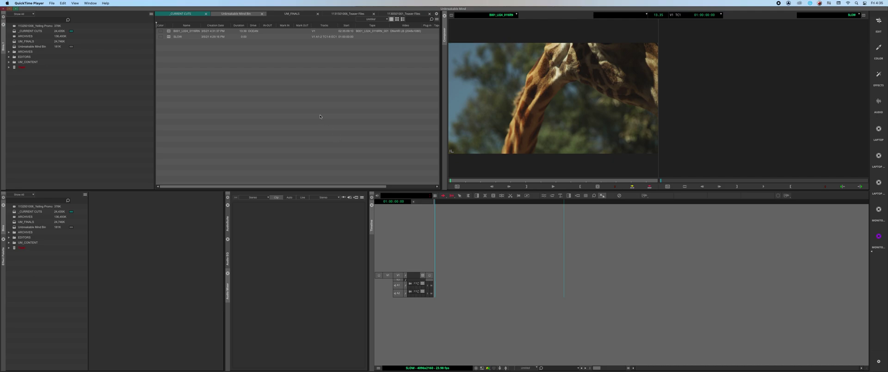
- Bring Avid Media Composer forward, with the giraffe clip and the empty SLOW sequence open
{"action": "left_click", "coordinate": [337, 94]}
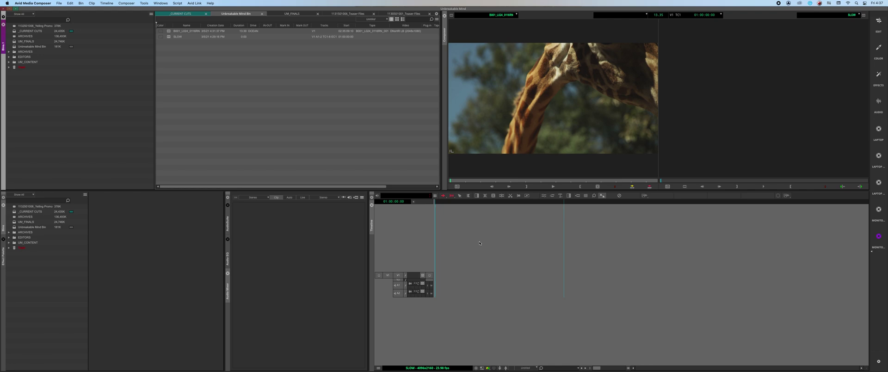
- Switch to DaVinci Resolve and scrub the giraffe clip B001_L024_0116RN_001.R3D on the Edit timeline
{"action": "mouse_move", "coordinate": [516, 368]}
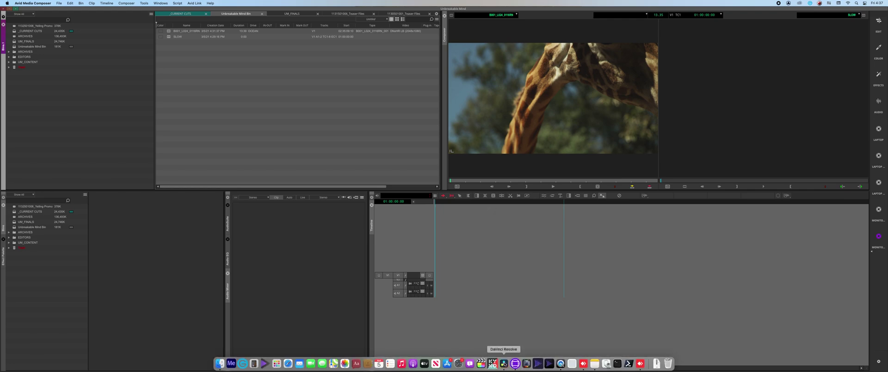
{"action": "left_click", "coordinate": [504, 363]}
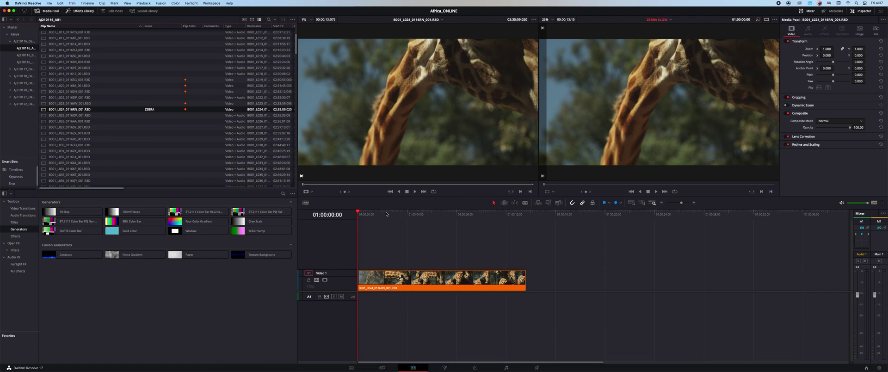
{"action": "left_click_drag", "start_coordinate": [386, 213], "coordinate": [452, 213]}
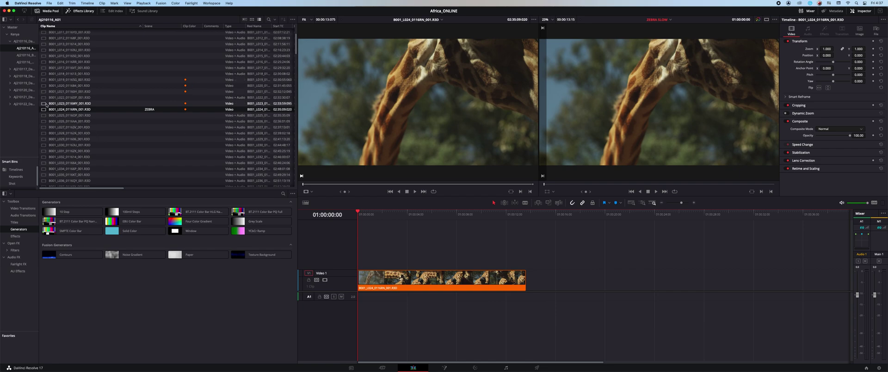
- Set the L024 clip's Video Frame Rate to 23.976 in Clip Attributes and apply it
{"action": "right_click", "coordinate": [44, 110]}
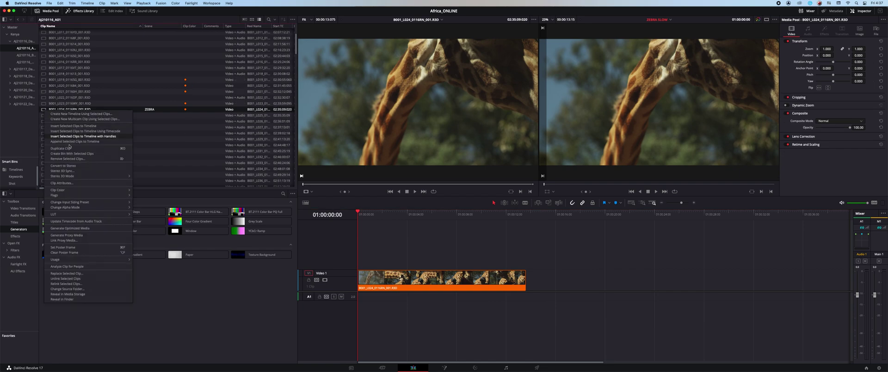
{"action": "left_click", "coordinate": [80, 184]}
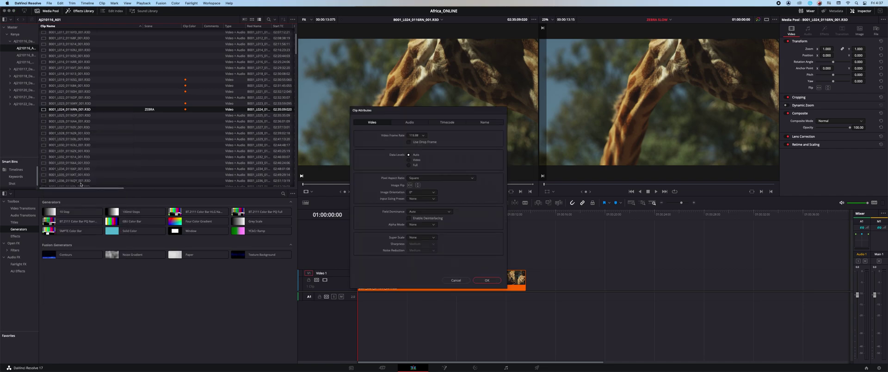
{"action": "left_click", "coordinate": [421, 137]}
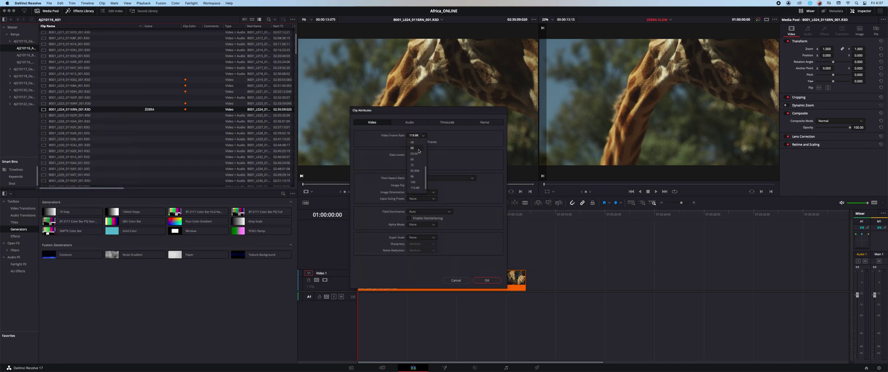
{"action": "left_click", "coordinate": [415, 161]}
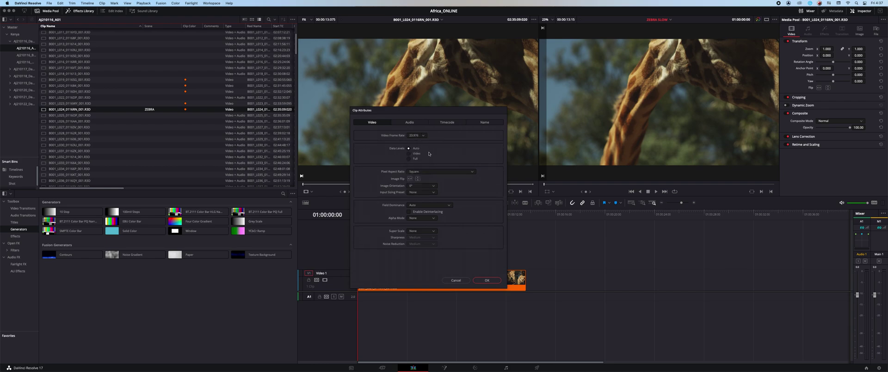
{"action": "left_click", "coordinate": [415, 136]}
{"action": "scroll", "coordinate": [418, 171], "scroll_direction": "down", "scroll_amount": 3}
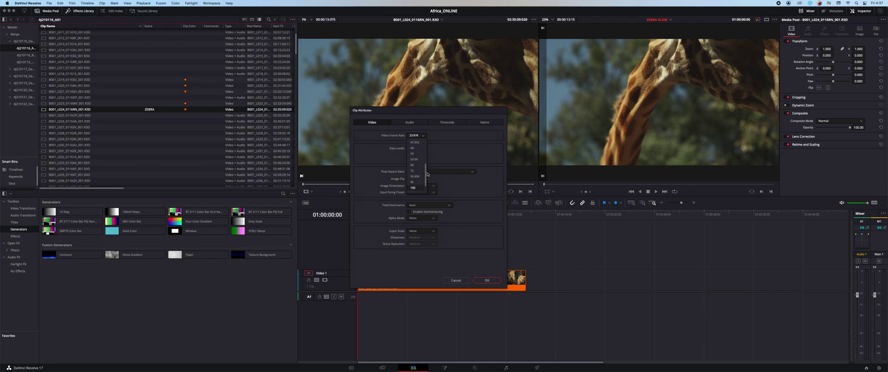
{"action": "mouse_move", "coordinate": [425, 180]}
{"action": "left_mouse_down"}
{"action": "mouse_move", "coordinate": [428, 142]}
{"action": "mouse_move", "coordinate": [426, 179]}
{"action": "left_mouse_up"}
{"action": "left_click_drag", "start_coordinate": [426, 182], "coordinate": [427, 160]}
{"action": "scroll", "coordinate": [426, 165], "scroll_direction": "down", "scroll_amount": 3}
{"action": "left_click", "coordinate": [429, 140]}
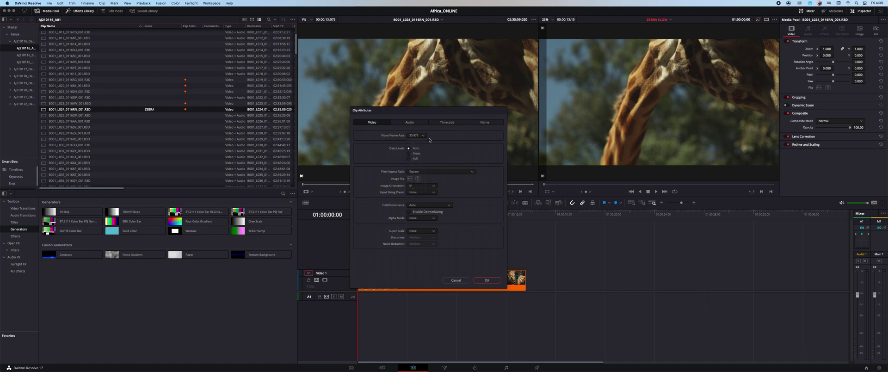
{"action": "left_click", "coordinate": [488, 280]}
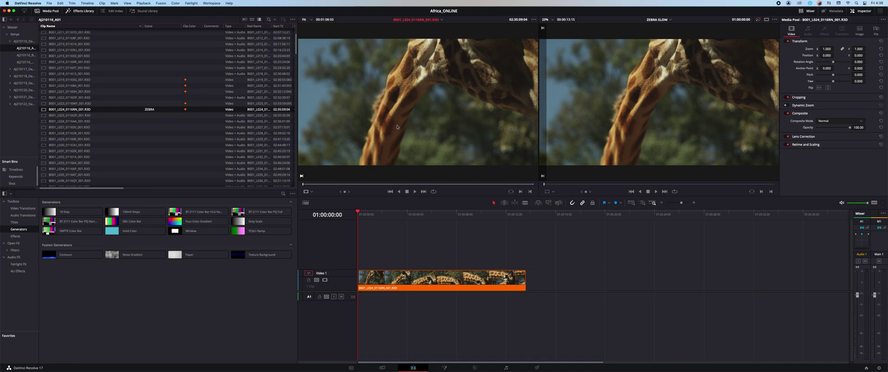
- Play and scrub the 23.976 fps giraffe clip in the source viewer to check its speed
{"action": "left_click_drag", "start_coordinate": [309, 184], "coordinate": [315, 183]}
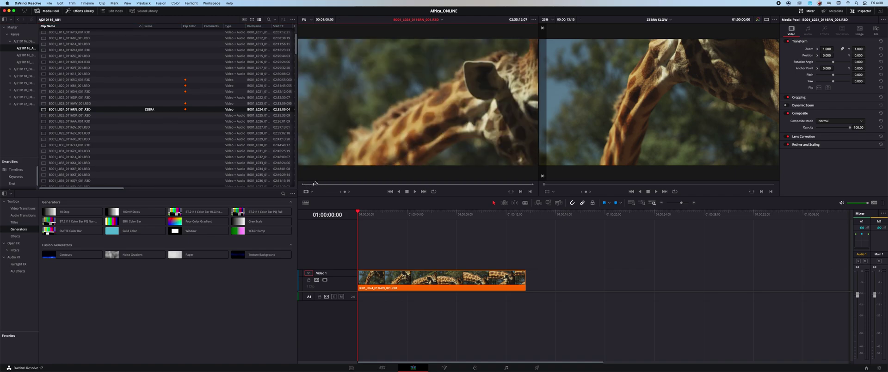
{"action": "key", "text": "space"}
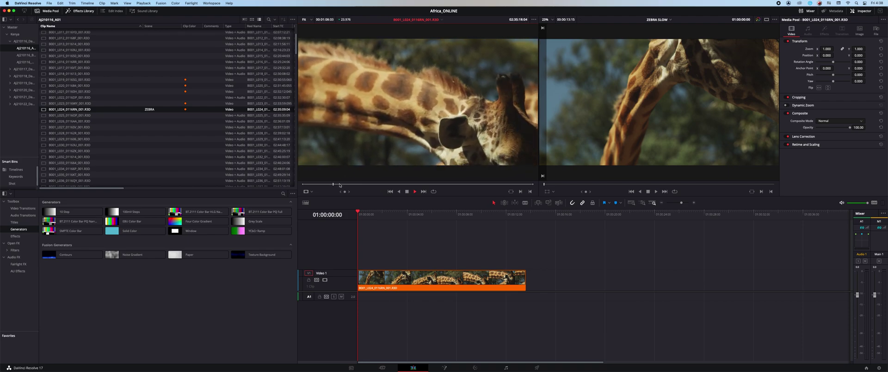
{"action": "left_click", "coordinate": [354, 184]}
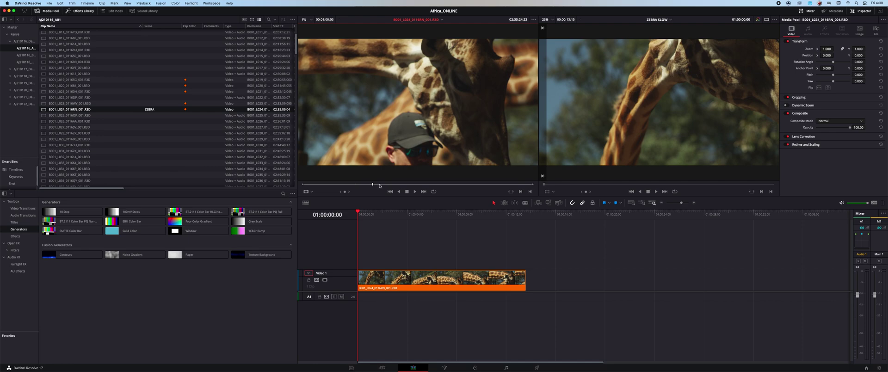
{"action": "left_click", "coordinate": [410, 184]}
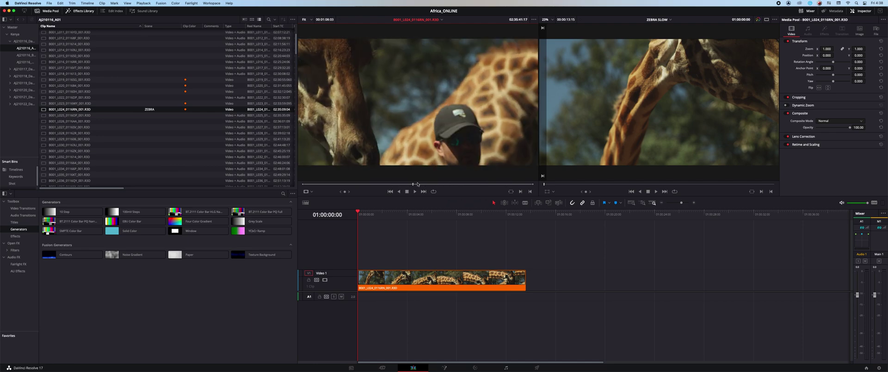
{"action": "left_click_drag", "start_coordinate": [417, 184], "coordinate": [375, 184]}
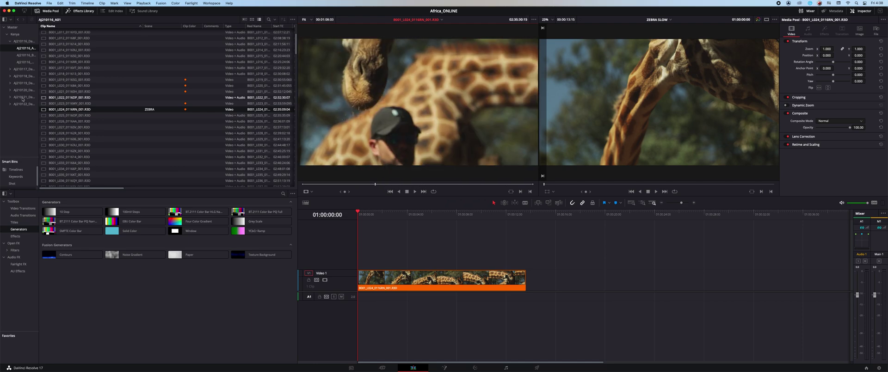
- Change the L024 clip's Video Frame Rate to 119.88 in Clip Attributes and apply it
{"action": "right_click", "coordinate": [44, 110]}
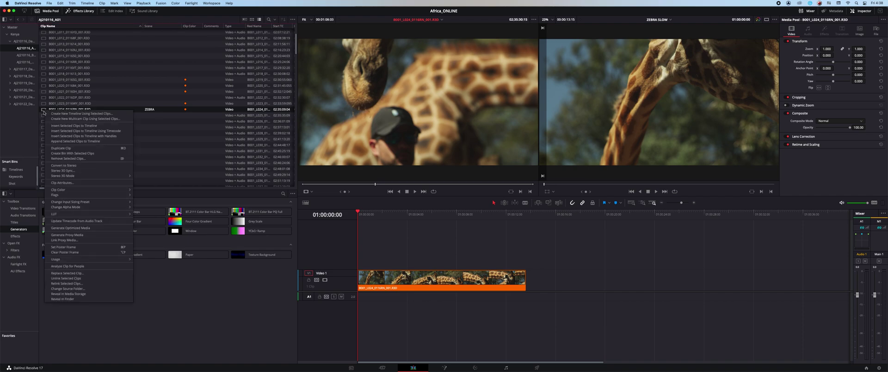
{"action": "mouse_move", "coordinate": [73, 189]}
{"action": "left_click", "coordinate": [82, 181]}
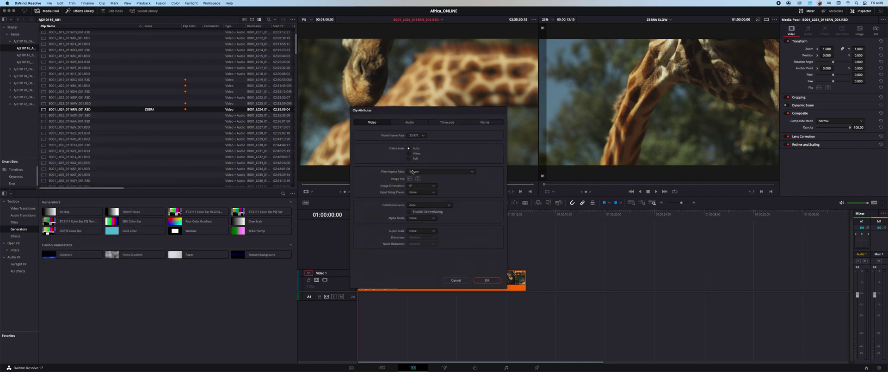
{"action": "left_click", "coordinate": [423, 135]}
{"action": "scroll", "coordinate": [416, 164], "scroll_direction": "down", "scroll_amount": 3}
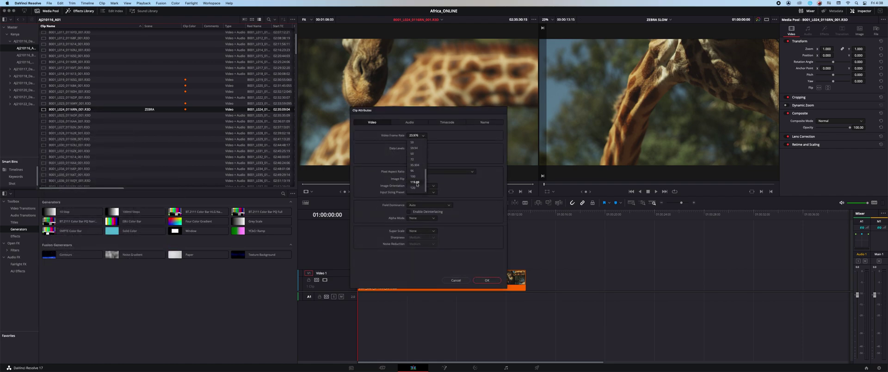
{"action": "left_click", "coordinate": [416, 182]}
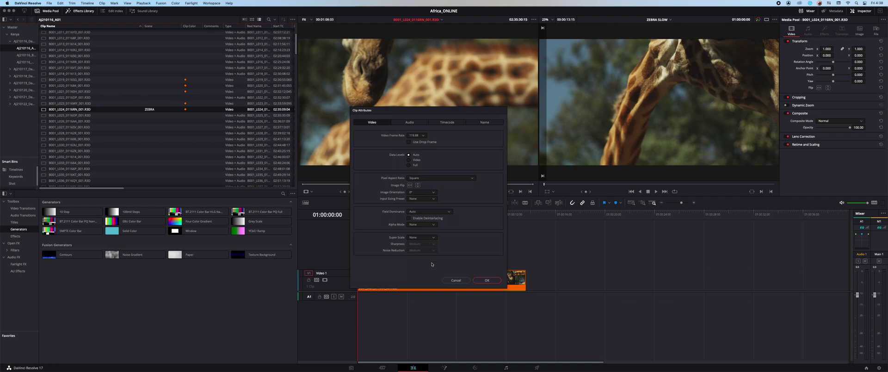
{"action": "left_click", "coordinate": [486, 280]}
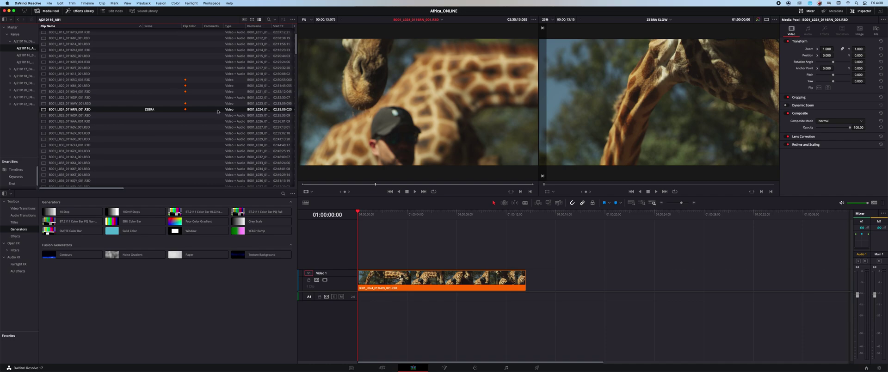
- Play and rewind the 119.88 fps clip in the source viewer, then go to the Deliver page
{"action": "left_click", "coordinate": [414, 191]}
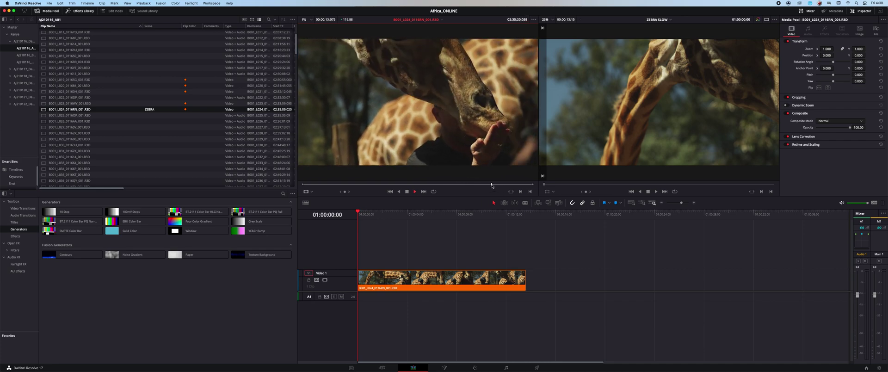
{"action": "left_click_drag", "start_coordinate": [492, 185], "coordinate": [471, 184]}
{"action": "left_click", "coordinate": [538, 367]}
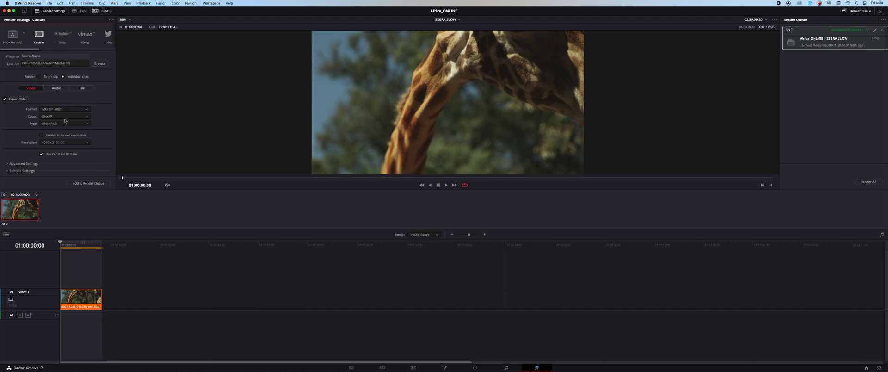
- Queue a DNxHR LB render with the PROXY to AVID preset at 2048x1080 DCI, deleting old Job 1
{"action": "left_click", "coordinate": [59, 117]}
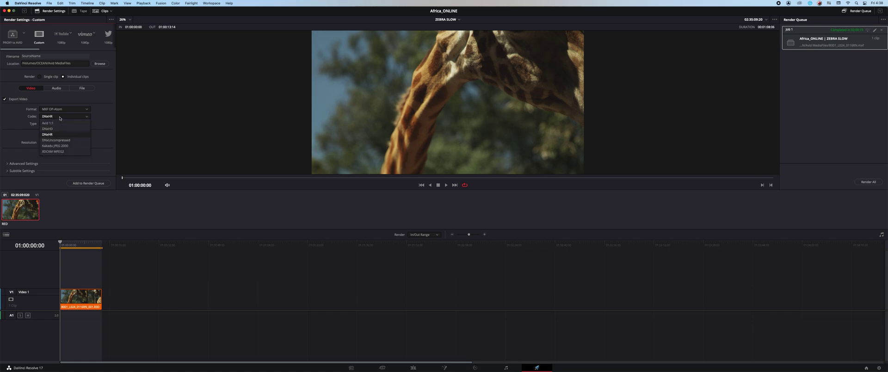
{"action": "left_click", "coordinate": [59, 117]}
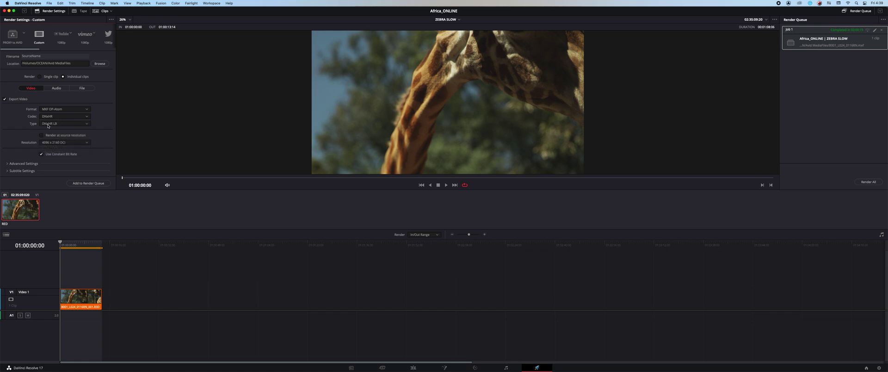
{"action": "left_click", "coordinate": [85, 124]}
{"action": "left_click", "coordinate": [51, 167]}
{"action": "left_click", "coordinate": [12, 35]}
{"action": "left_click", "coordinate": [65, 144]}
{"action": "left_click", "coordinate": [87, 169]}
{"action": "left_click", "coordinate": [87, 183]}
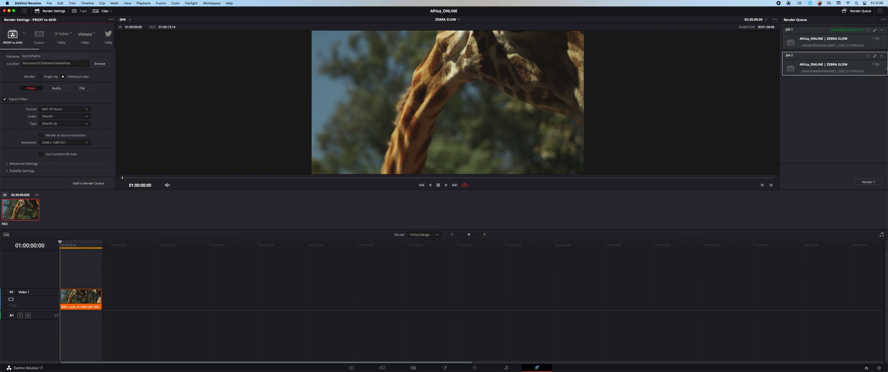
{"action": "left_click", "coordinate": [881, 29]}
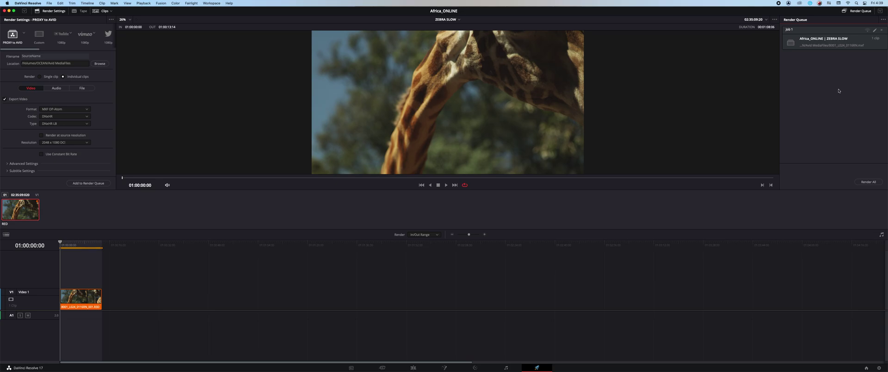
- In Media Composer, load the B001_L024_0116RN clip from the bin and edit it into the SLOW sequence
{"action": "key", "text": "super+Tab"}
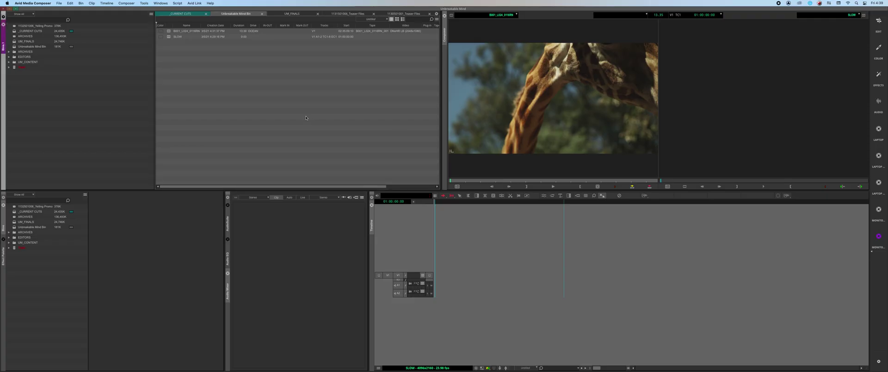
{"action": "left_click", "coordinate": [169, 32]}
{"action": "left_click", "coordinate": [589, 136]}
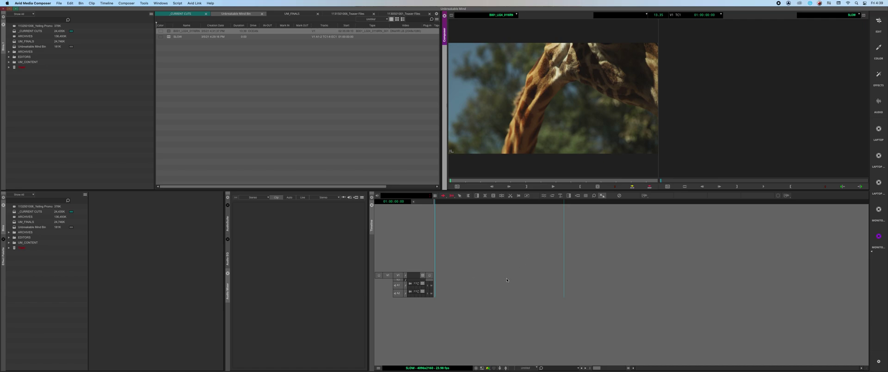
{"action": "left_click_drag", "start_coordinate": [525, 158], "coordinate": [565, 212]}
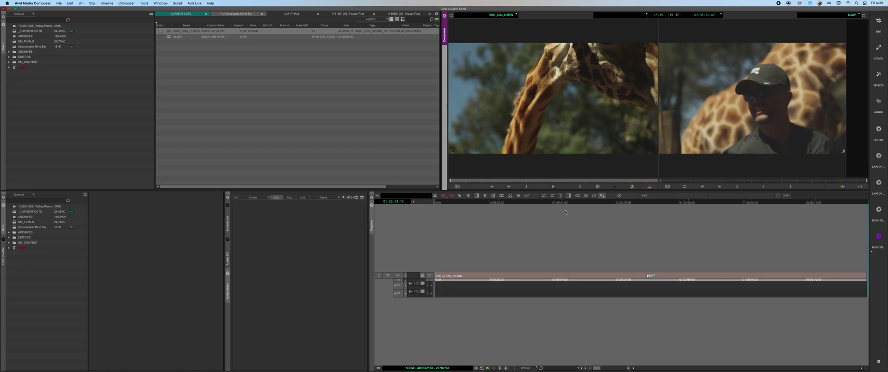
- Play through the SLOW sequence, then select the giraffe clip on V1
{"action": "left_click", "coordinate": [506, 231]}
{"action": "key", "text": "space"}
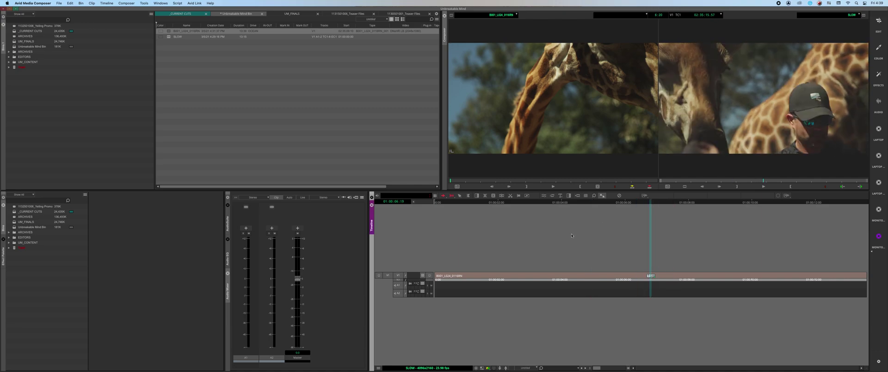
{"action": "key", "text": "space"}
{"action": "left_click", "coordinate": [615, 277]}
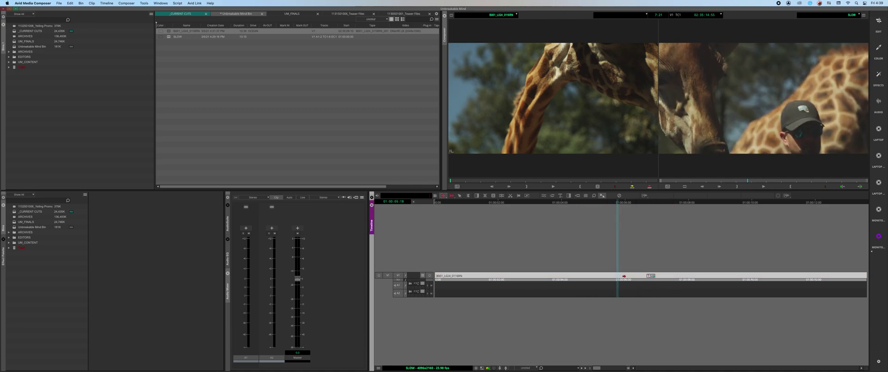
- Promote the giraffe clip's motion adapter to a Timewarp and set its speed keyframe to 100%
{"action": "left_click", "coordinate": [650, 275]}
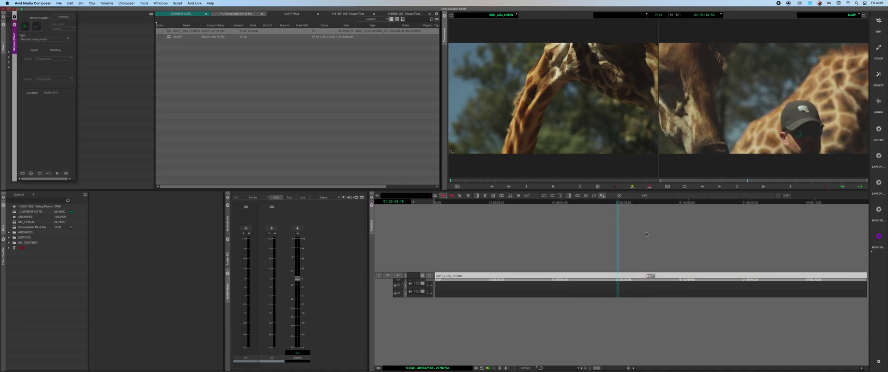
{"action": "left_click_drag", "start_coordinate": [47, 11], "coordinate": [507, 90]}
{"action": "left_click_drag", "start_coordinate": [538, 261], "coordinate": [625, 266]}
{"action": "left_click_drag", "start_coordinate": [582, 92], "coordinate": [446, 106]}
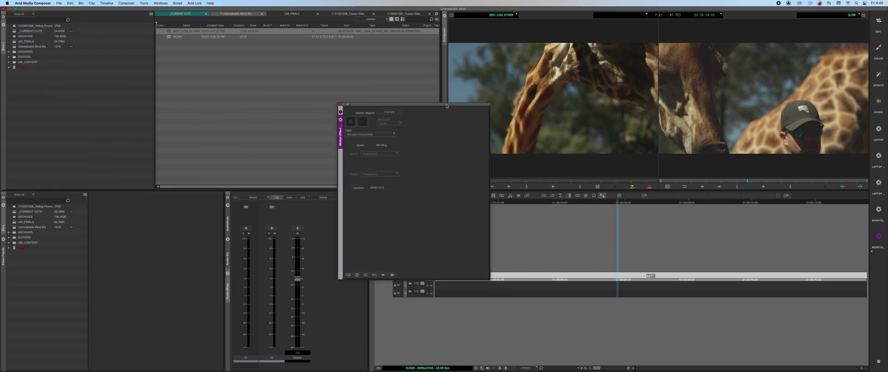
{"action": "left_click", "coordinate": [391, 112]}
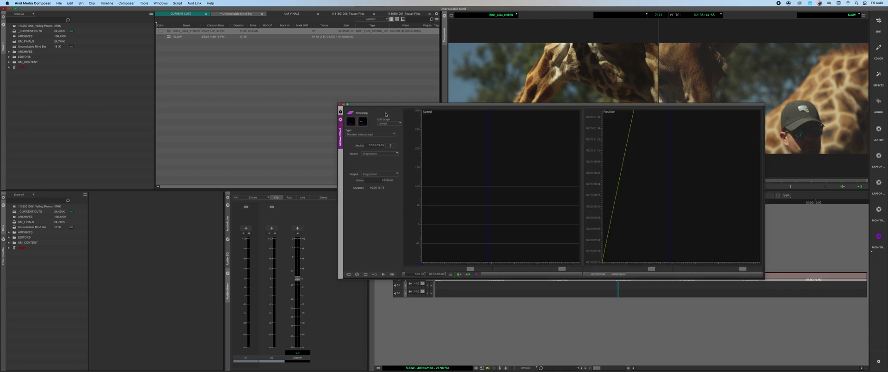
{"action": "left_click_drag", "start_coordinate": [470, 270], "coordinate": [407, 269]}
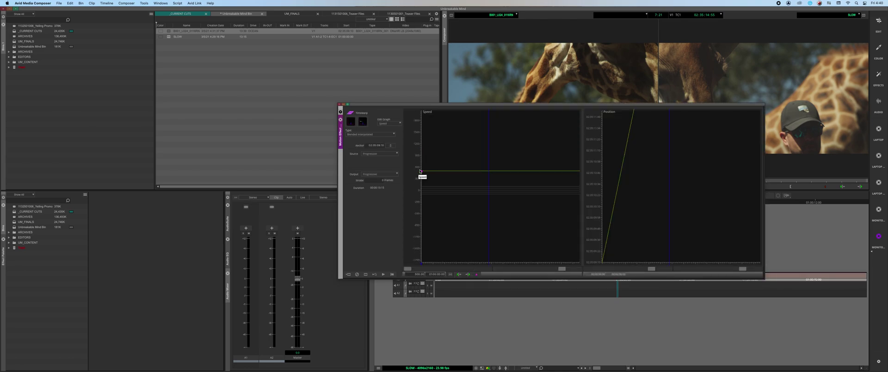
{"action": "left_click_drag", "start_coordinate": [420, 172], "coordinate": [421, 186]}
{"action": "left_click", "coordinate": [339, 104]}
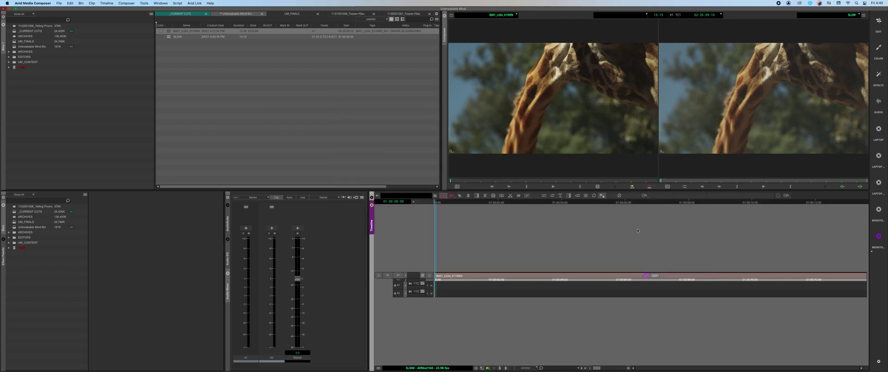
{"action": "key", "text": "space"}
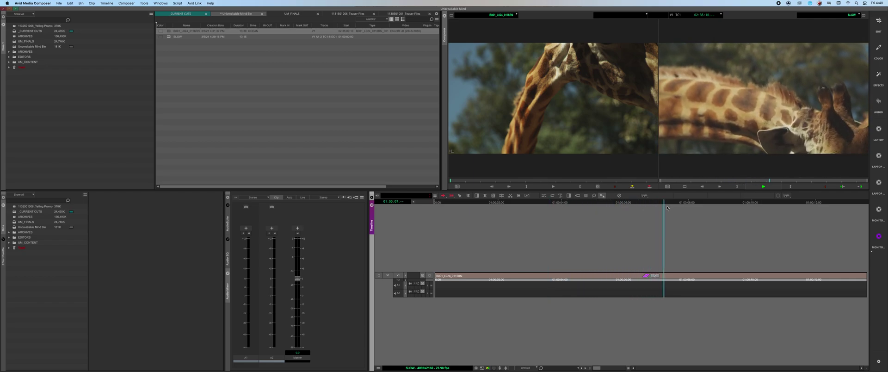
{"action": "key", "text": "space"}
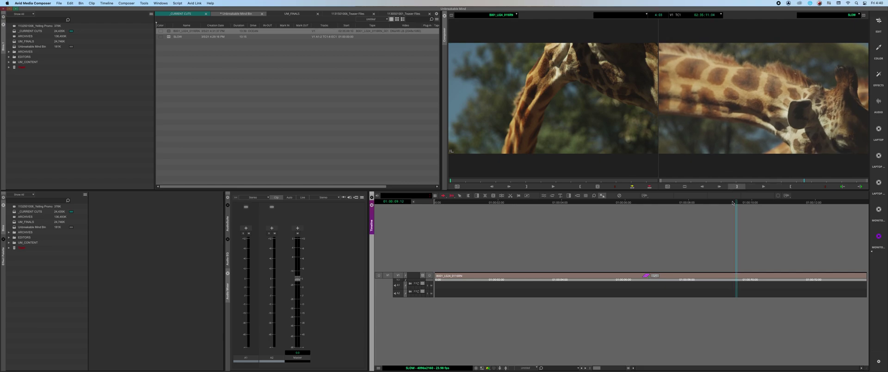
{"action": "key", "text": "j"}
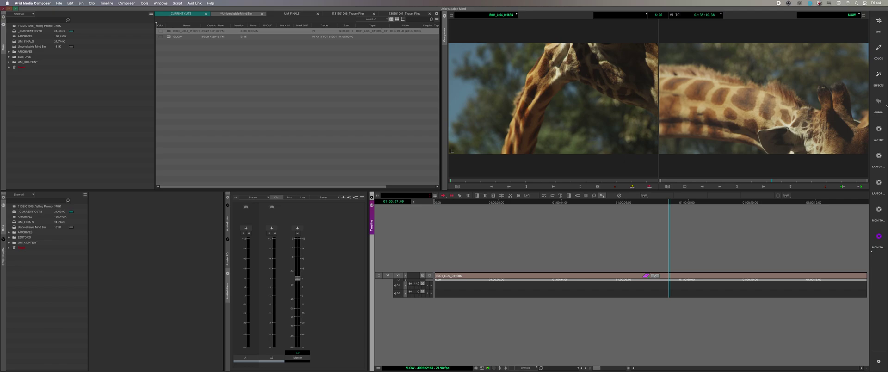
{"action": "mouse_move", "coordinate": [700, 370]}
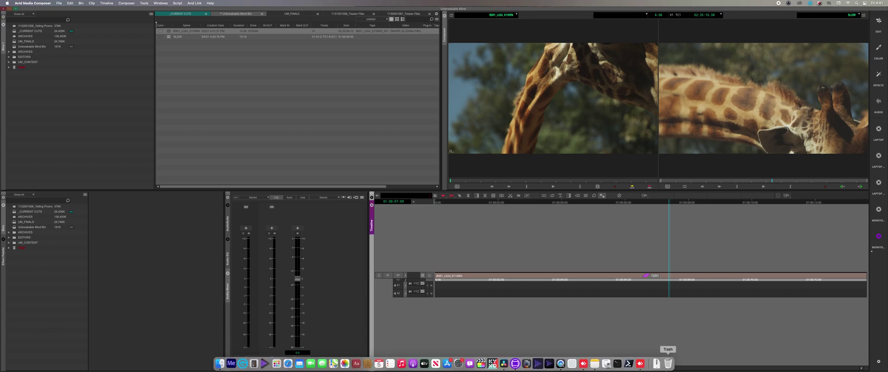